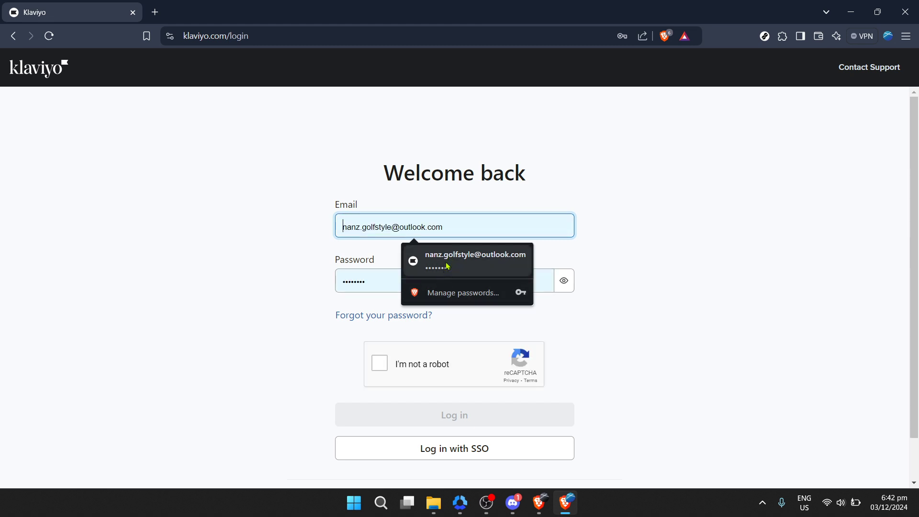
Step: Log in to Klaviyo with the saved account e-mail and password, completing the reCAPTCHA check
{"action": "left_click", "coordinate": [446, 262]}
{"action": "left_click", "coordinate": [380, 363]}
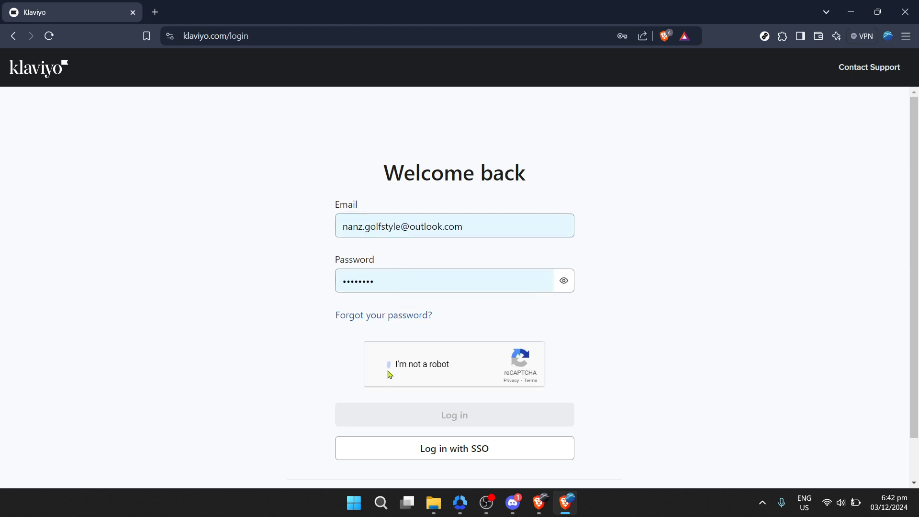
{"action": "left_click", "coordinate": [427, 416]}
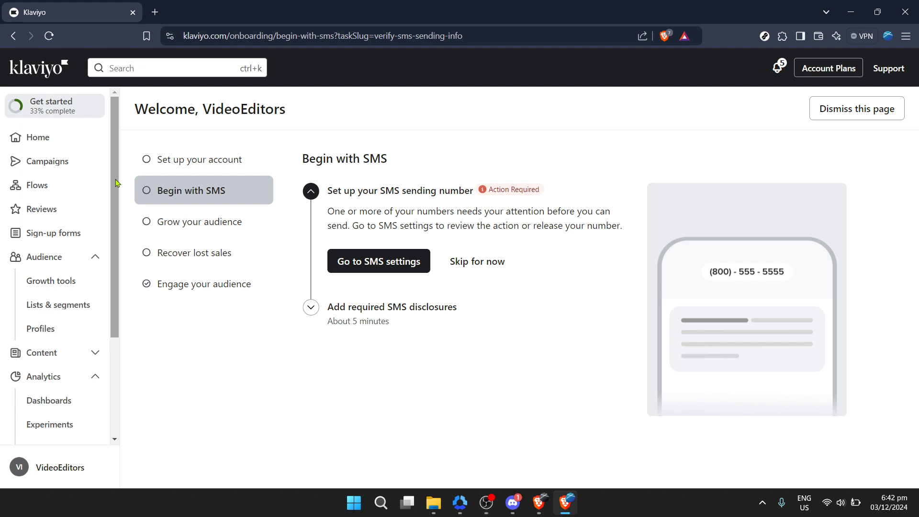
Step: Open the list of existing flows and find the Customer Thank You Sample flow
{"action": "left_click", "coordinate": [85, 189]}
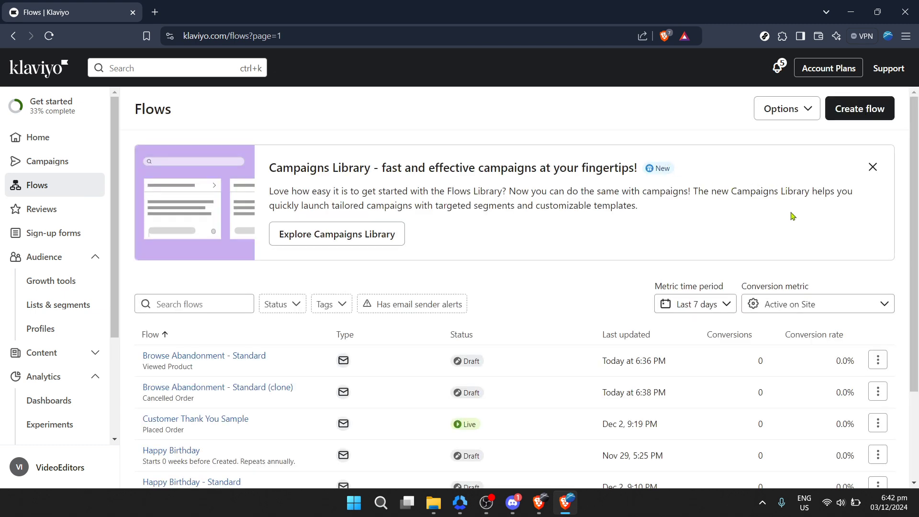
{"action": "scroll", "coordinate": [793, 217], "scroll_direction": "down", "scroll_amount": 2}
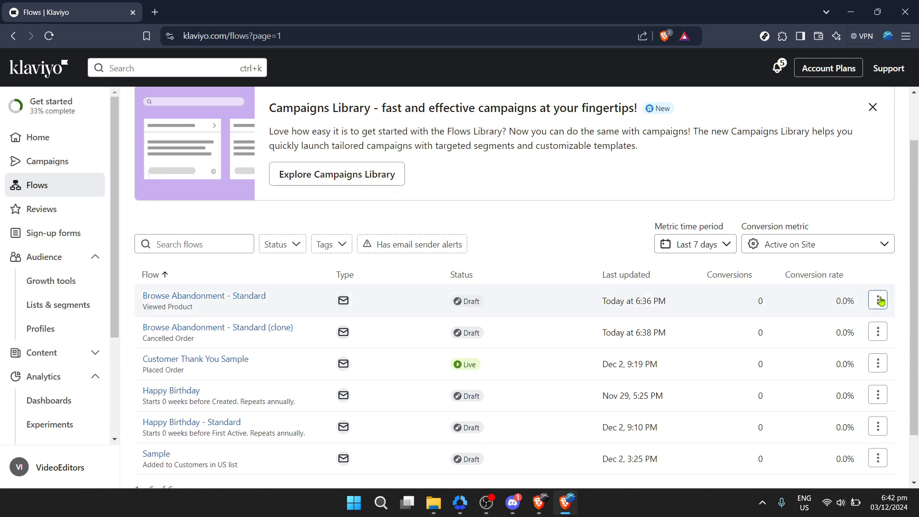
{"action": "scroll", "coordinate": [881, 300], "scroll_direction": "down", "scroll_amount": 2}
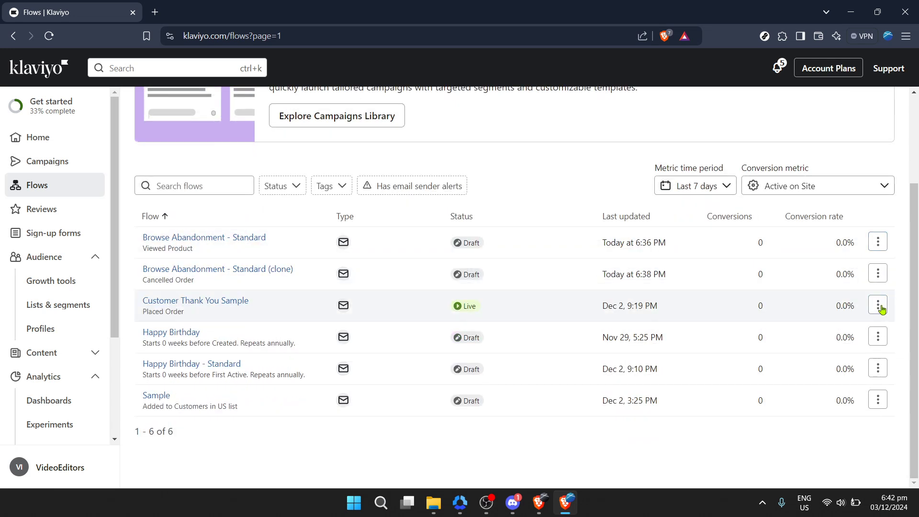
Step: Clone the Customer Thank You Sample flow to this account as "Customer Thank You Sample (clone)" with Placed Order as the trigger
{"action": "left_click", "coordinate": [879, 306]}
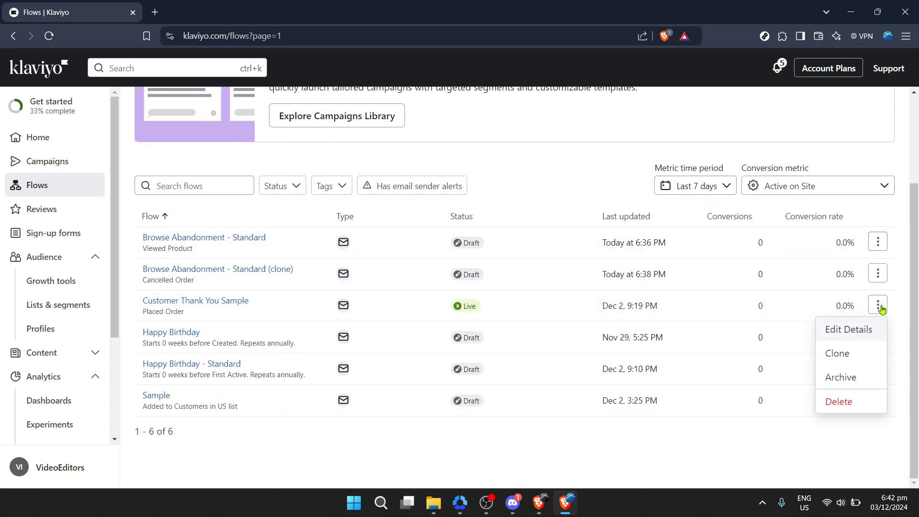
{"action": "left_click", "coordinate": [859, 353]}
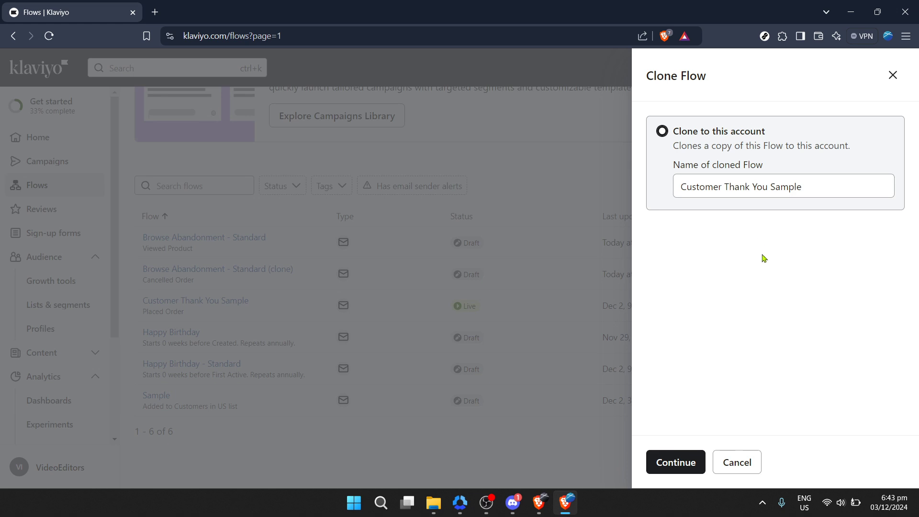
{"action": "left_click", "coordinate": [696, 461]}
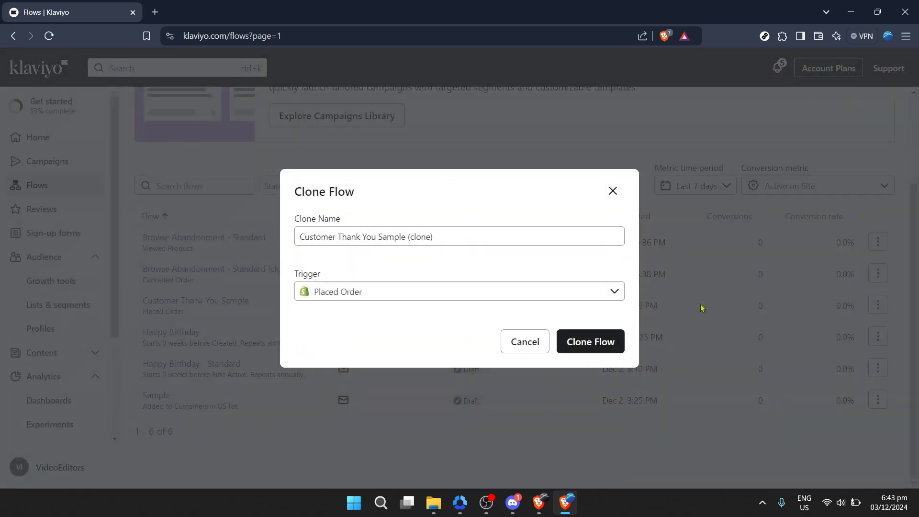
{"action": "left_click", "coordinate": [386, 296]}
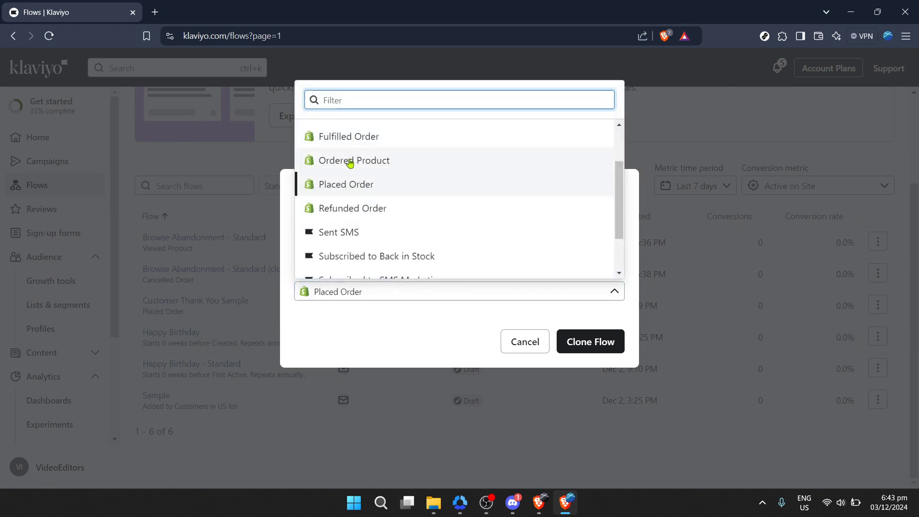
{"action": "left_click", "coordinate": [351, 186]}
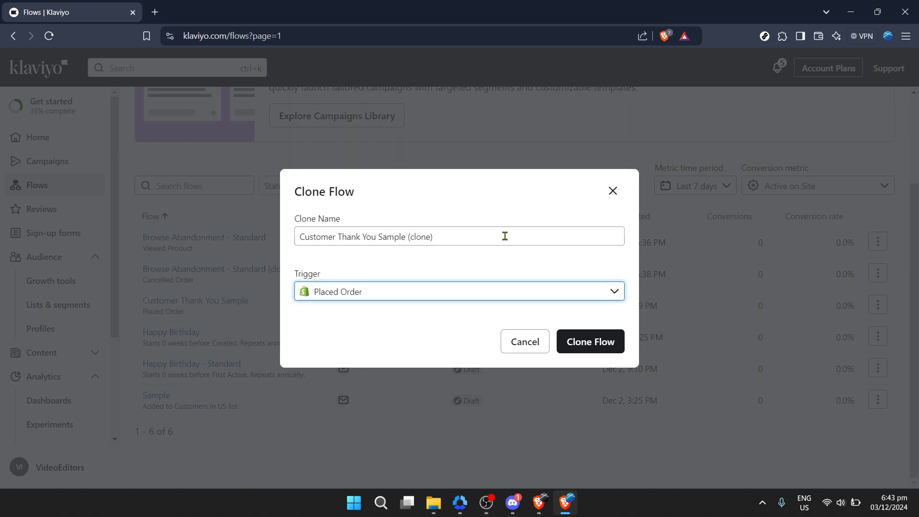
{"action": "left_click", "coordinate": [594, 352]}
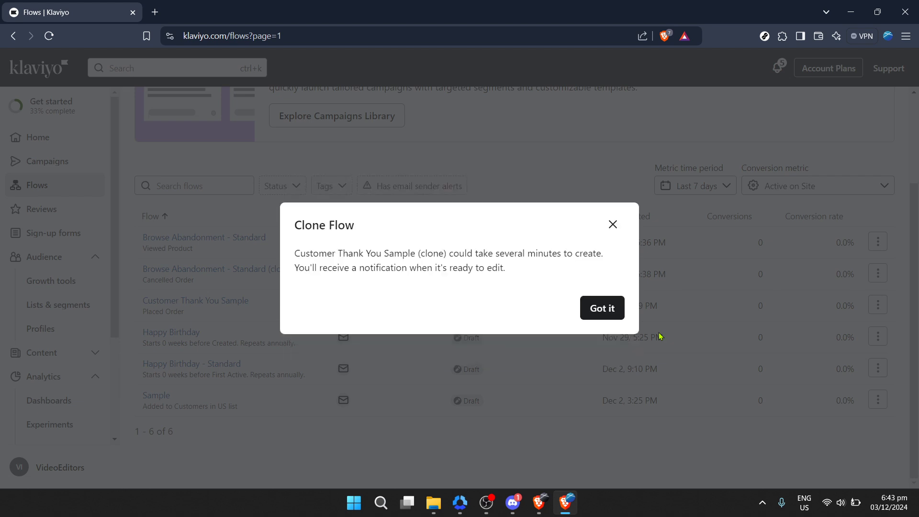
{"action": "left_click", "coordinate": [587, 311]}
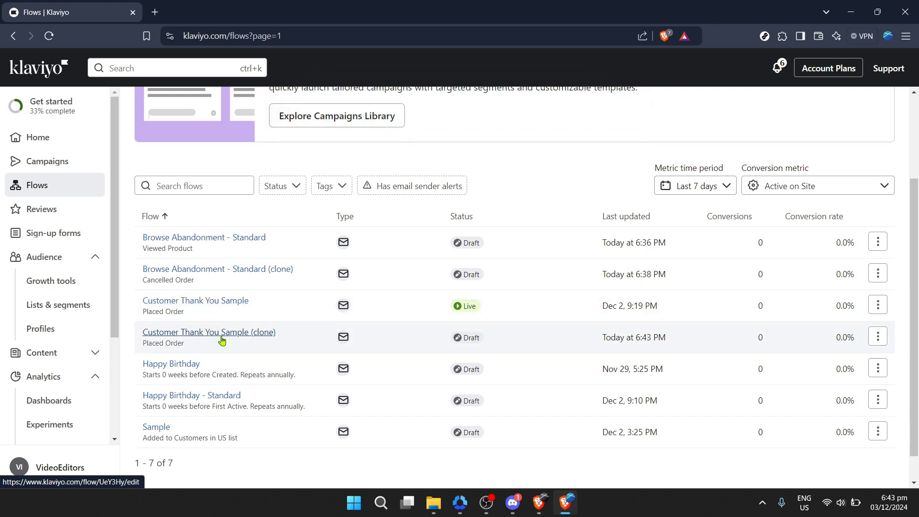
Step: Open the Customer Thank You Sample (clone) flow in the editor and look over its structure
{"action": "left_click", "coordinate": [221, 337]}
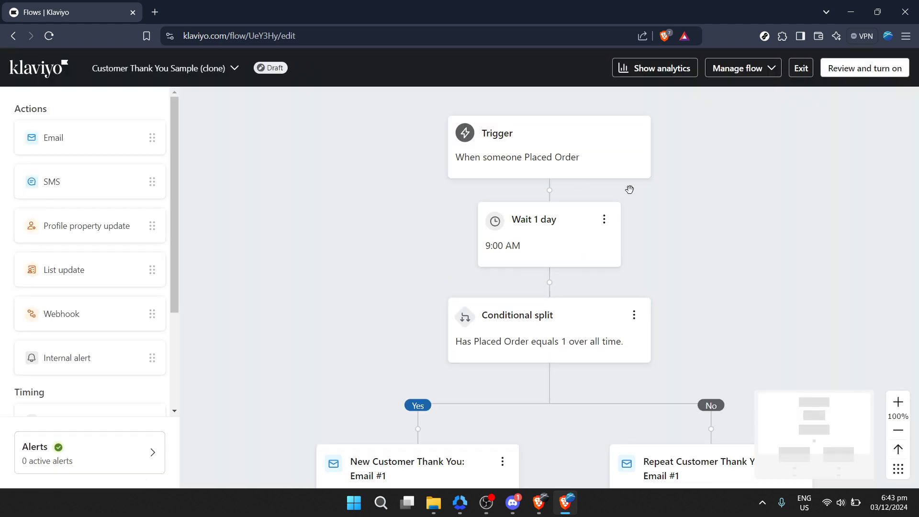
{"action": "scroll", "coordinate": [632, 214], "scroll_direction": "down", "scroll_amount": 1}
{"action": "scroll", "coordinate": [634, 220], "scroll_direction": "down", "scroll_amount": 2}
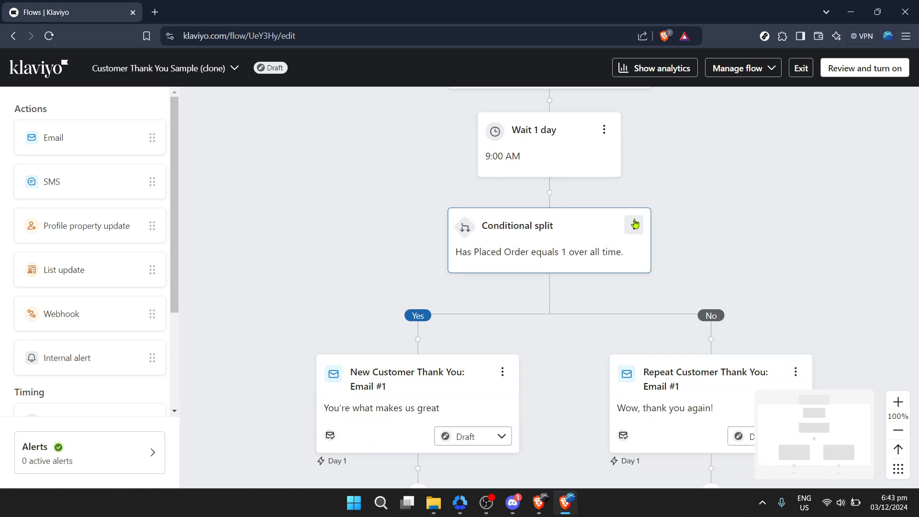
{"action": "scroll", "coordinate": [635, 223], "scroll_direction": "down", "scroll_amount": 1}
{"action": "scroll", "coordinate": [634, 222], "scroll_direction": "up", "scroll_amount": 3}
{"action": "scroll", "coordinate": [634, 221], "scroll_direction": "up", "scroll_amount": 1}
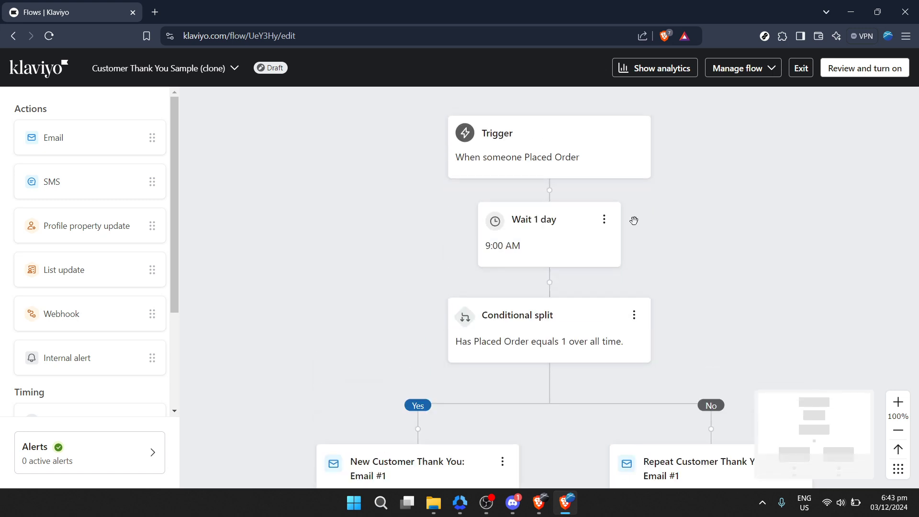
{"action": "scroll", "coordinate": [634, 220], "scroll_direction": "down", "scroll_amount": 1}
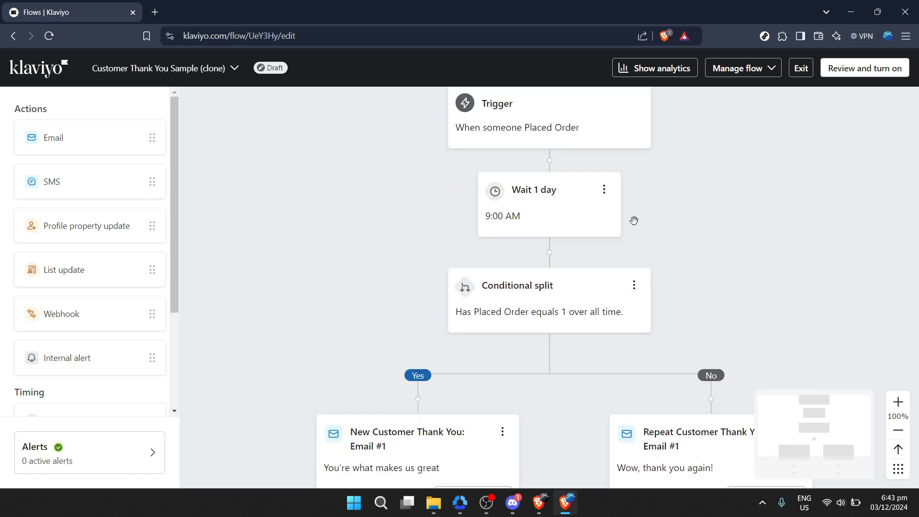
Step: Inspect the details of the cloned flow's trigger, time delay, conditional split and New Customer Thank You email
{"action": "left_click", "coordinate": [528, 127]}
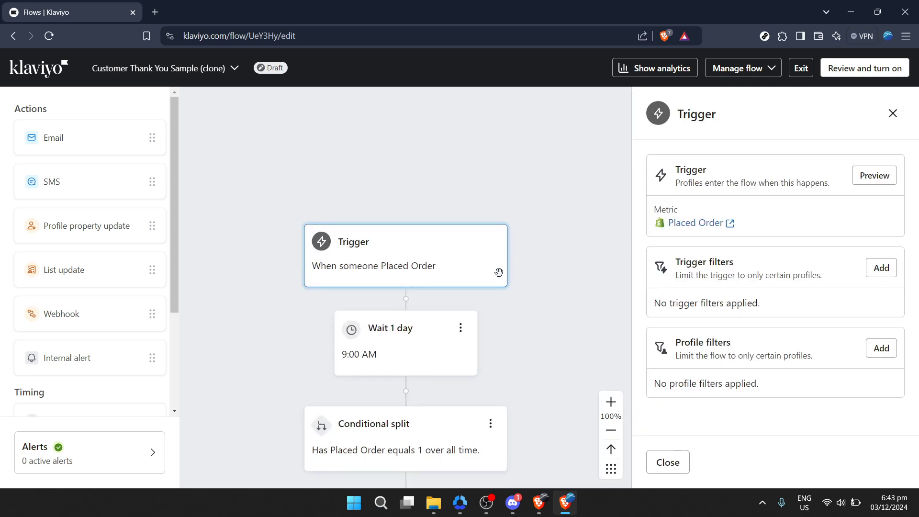
{"action": "left_click", "coordinate": [453, 336]}
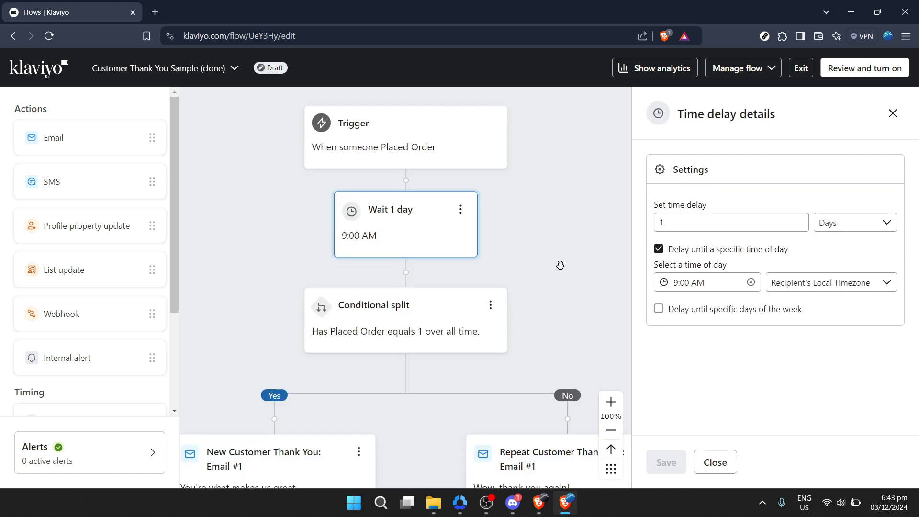
{"action": "left_click", "coordinate": [364, 332]}
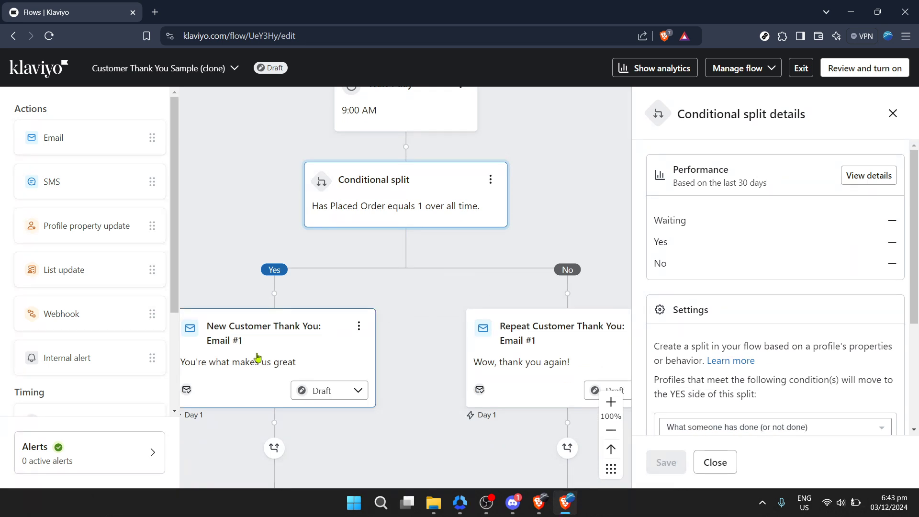
{"action": "left_click", "coordinate": [258, 358]}
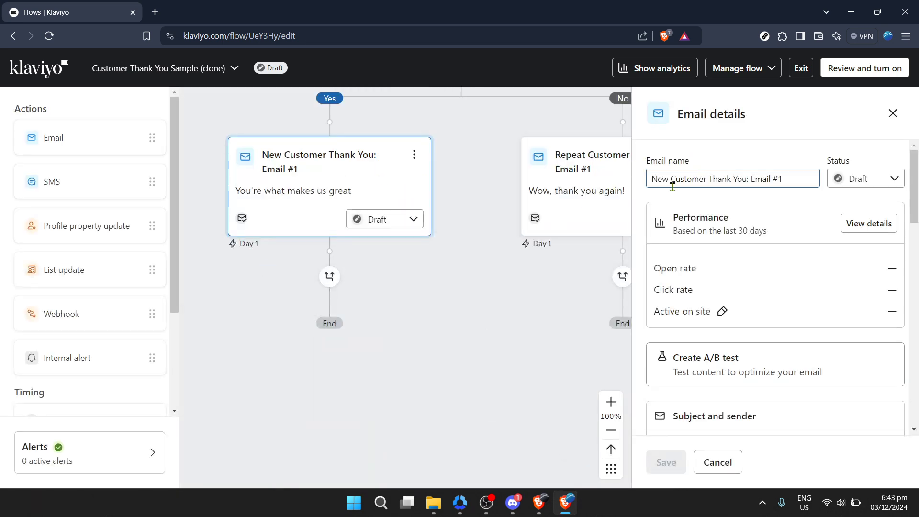
Step: Review the Repeat Customer Thank You email's subject, template, settings and additional filters, and close its details
{"action": "left_click", "coordinate": [598, 192]}
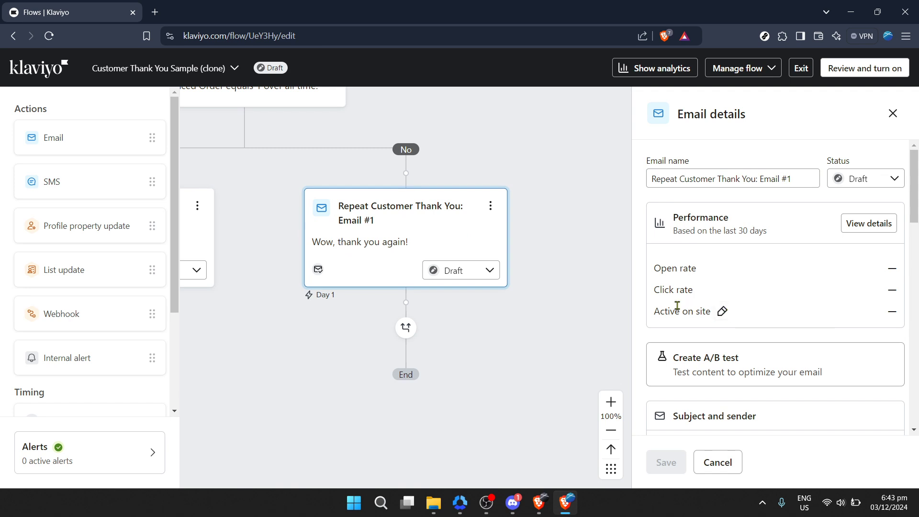
{"action": "scroll", "coordinate": [727, 311], "scroll_direction": "down", "scroll_amount": 1}
{"action": "scroll", "coordinate": [503, 261], "scroll_direction": "down", "scroll_amount": 1}
{"action": "scroll", "coordinate": [674, 249], "scroll_direction": "down", "scroll_amount": 3}
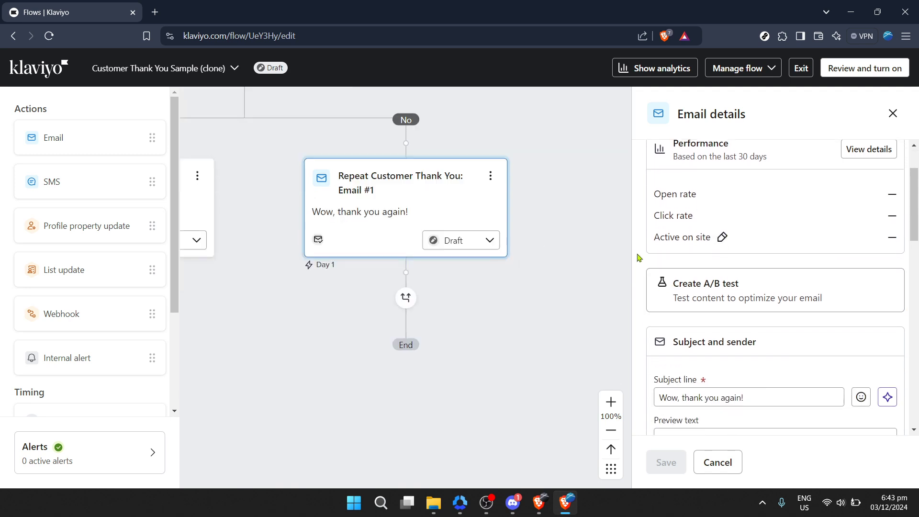
{"action": "scroll", "coordinate": [685, 259], "scroll_direction": "down", "scroll_amount": 4}
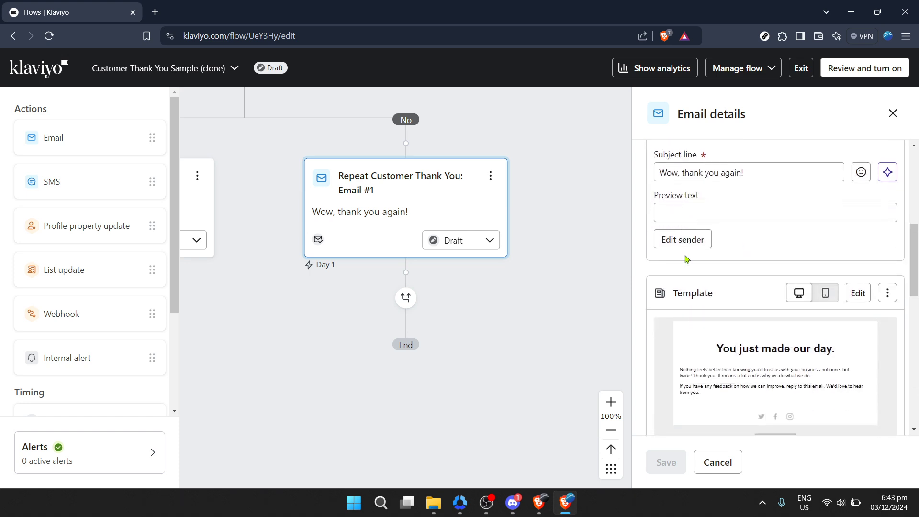
{"action": "scroll", "coordinate": [685, 259], "scroll_direction": "down", "scroll_amount": 2}
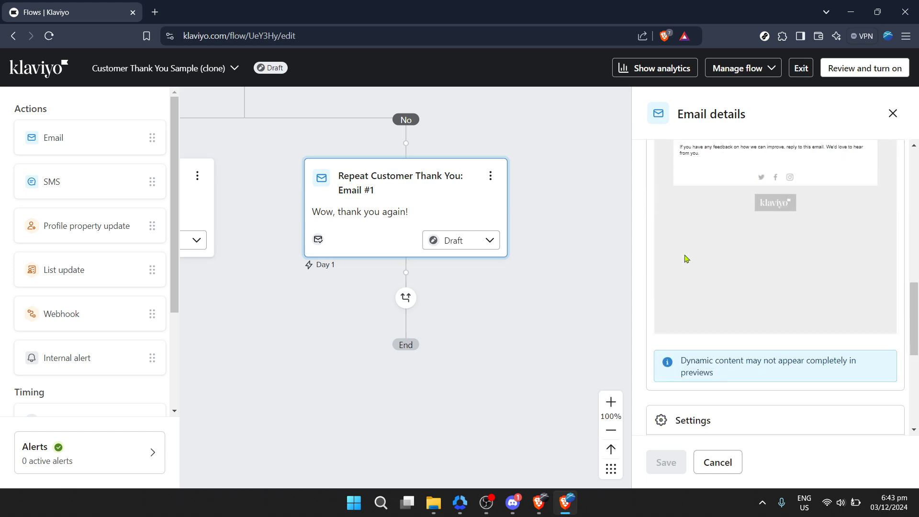
{"action": "scroll", "coordinate": [685, 259], "scroll_direction": "down", "scroll_amount": 5}
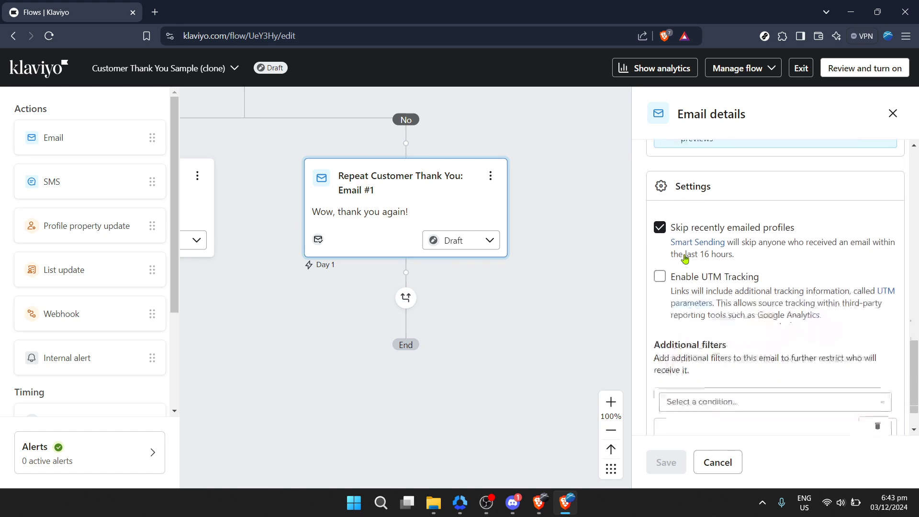
{"action": "scroll", "coordinate": [685, 259], "scroll_direction": "down", "scroll_amount": 1}
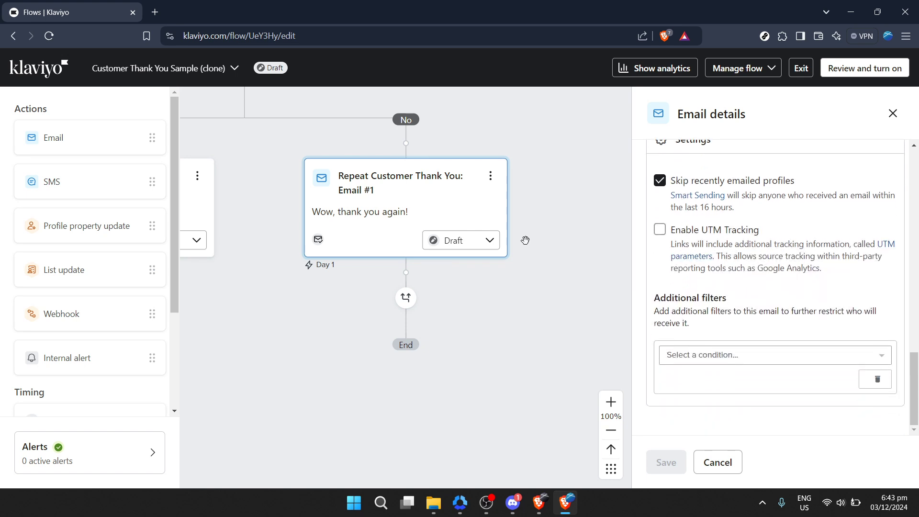
{"action": "scroll", "coordinate": [525, 240], "scroll_direction": "up", "scroll_amount": 1}
{"action": "scroll", "coordinate": [525, 239], "scroll_direction": "up", "scroll_amount": 3}
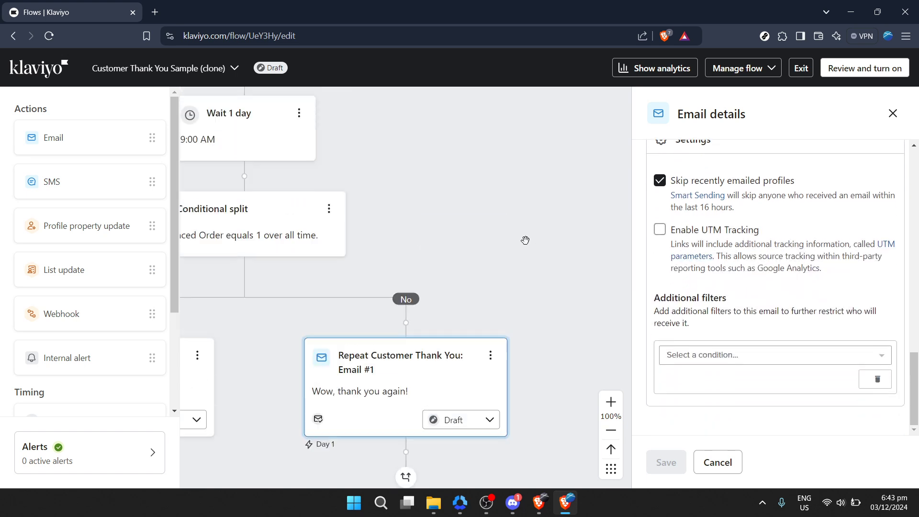
{"action": "scroll", "coordinate": [525, 240], "scroll_direction": "up", "scroll_amount": 2}
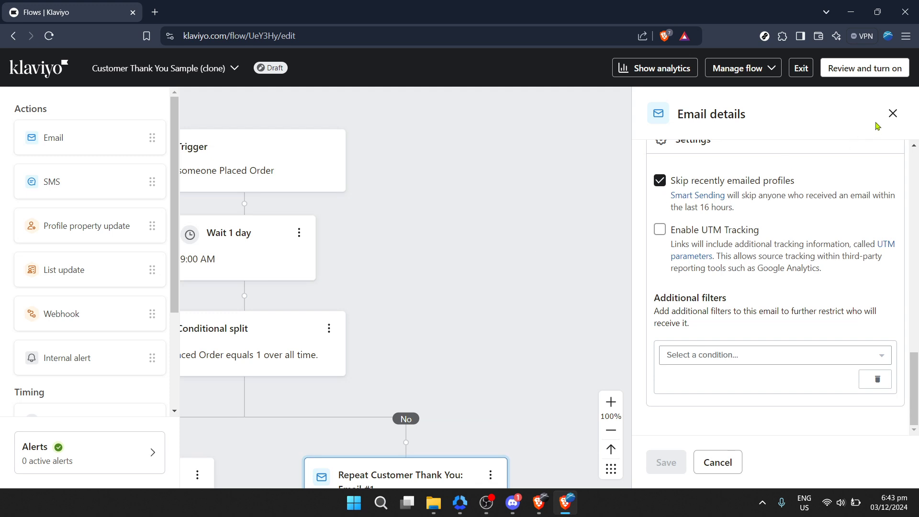
{"action": "left_click", "coordinate": [892, 115]}
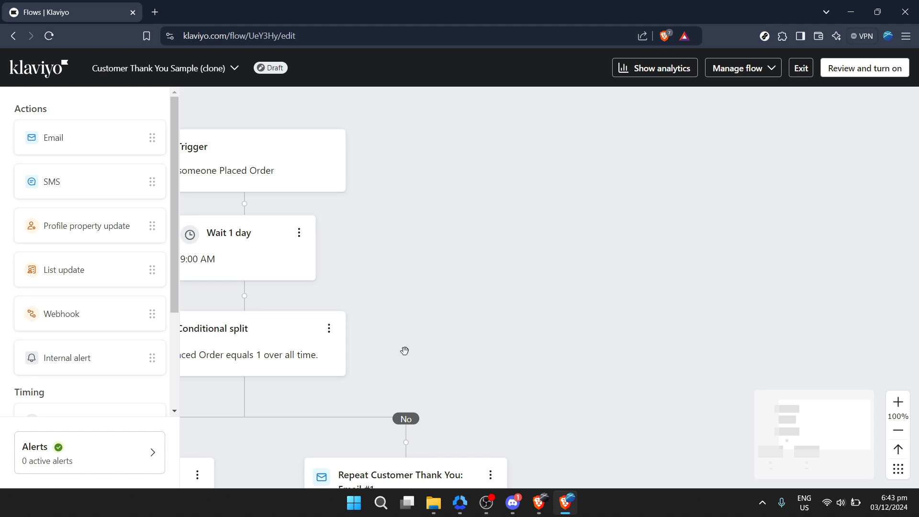
{"action": "scroll", "coordinate": [400, 351], "scroll_direction": "down", "scroll_amount": 1}
{"action": "scroll", "coordinate": [401, 350], "scroll_direction": "left", "scroll_amount": 1}
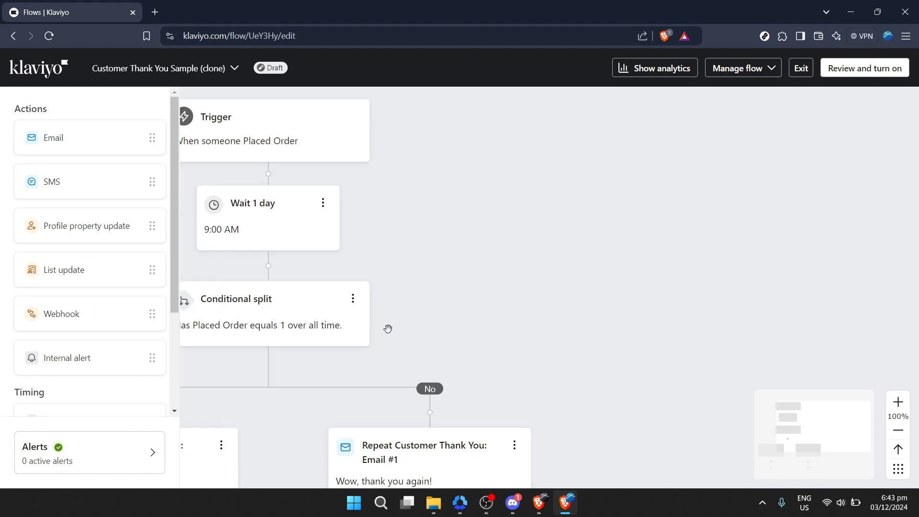
{"action": "left_click_drag", "start_coordinate": [425, 265], "coordinate": [617, 285]}
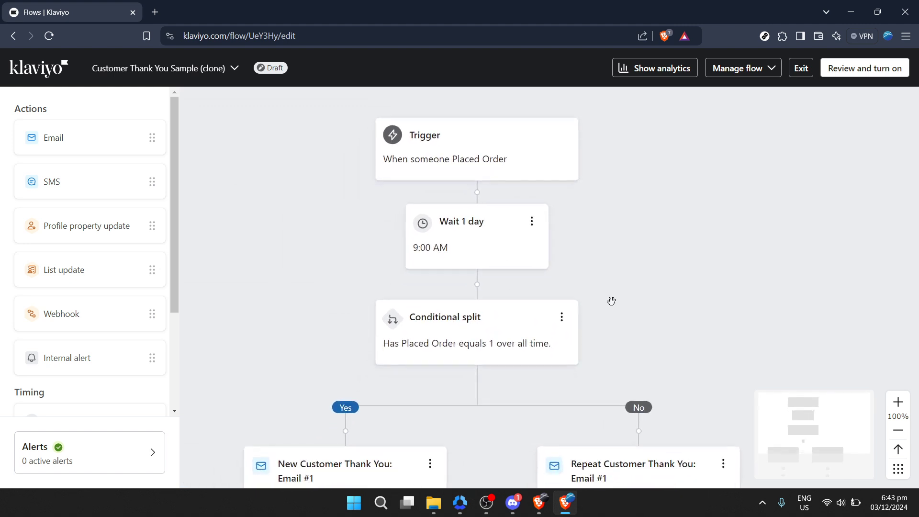